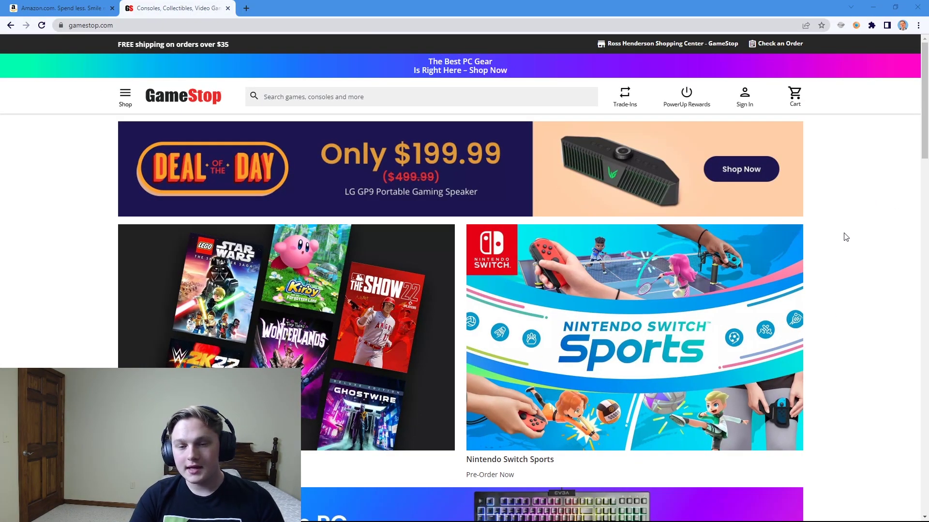
Open GameStop's New Releases collection in a new tab and bring up its PS4 and PS5 games list.
scroll(845, 238, down, 15)
scroll(848, 246, up, 15)
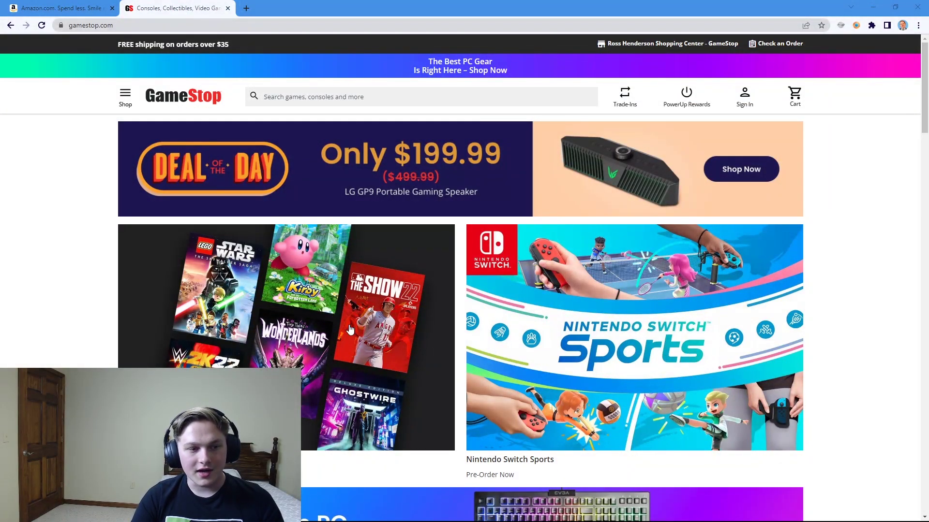
middle_click(370, 327)
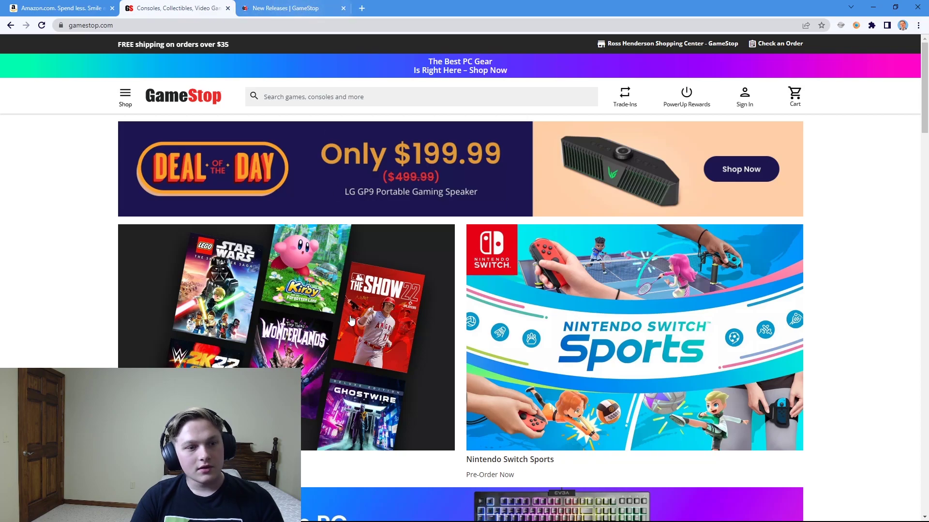
click(286, 11)
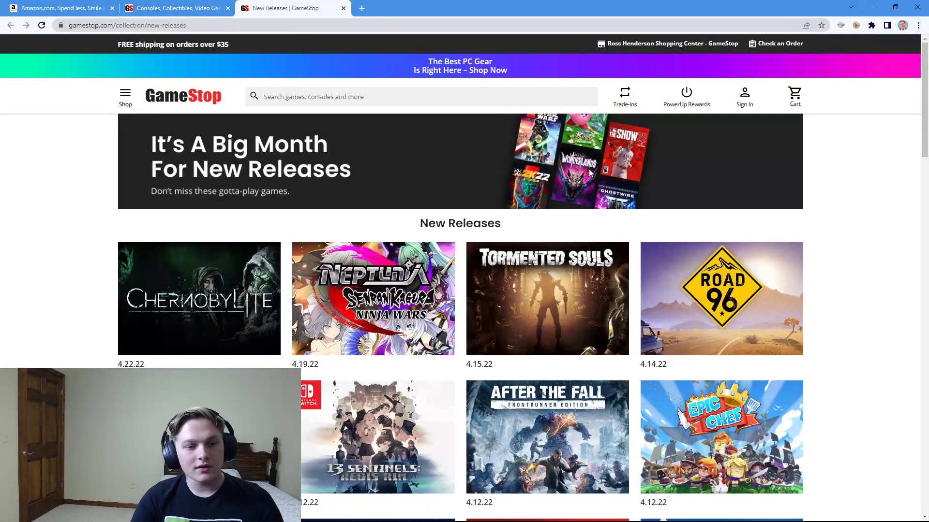
scroll(372, 281, down, 15)
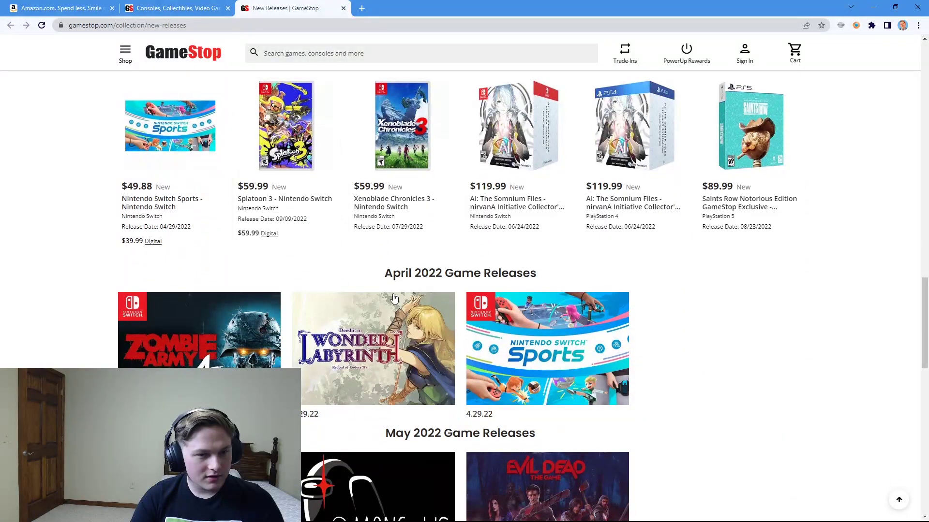
scroll(394, 298, up, 15)
click(641, 165)
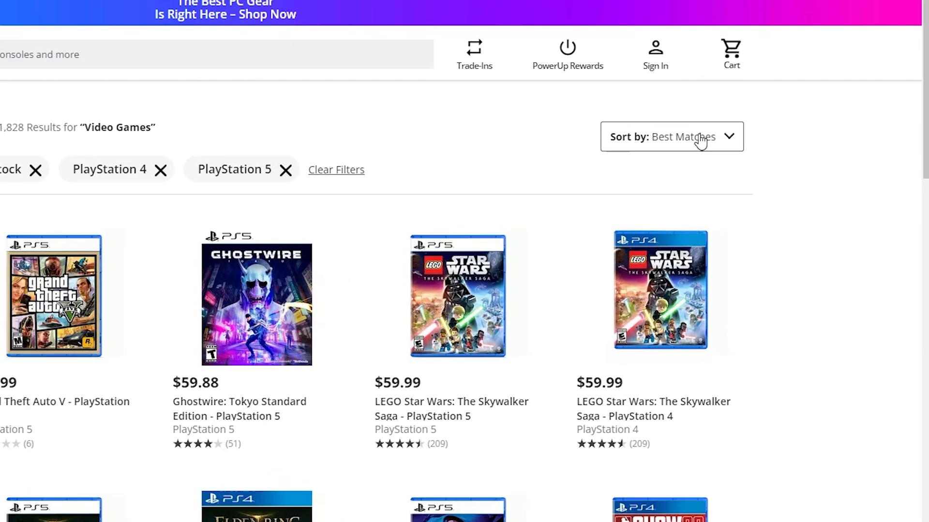
Sort the games by Price Low To High and scroll through the cheapest titles.
click(768, 153)
click(745, 196)
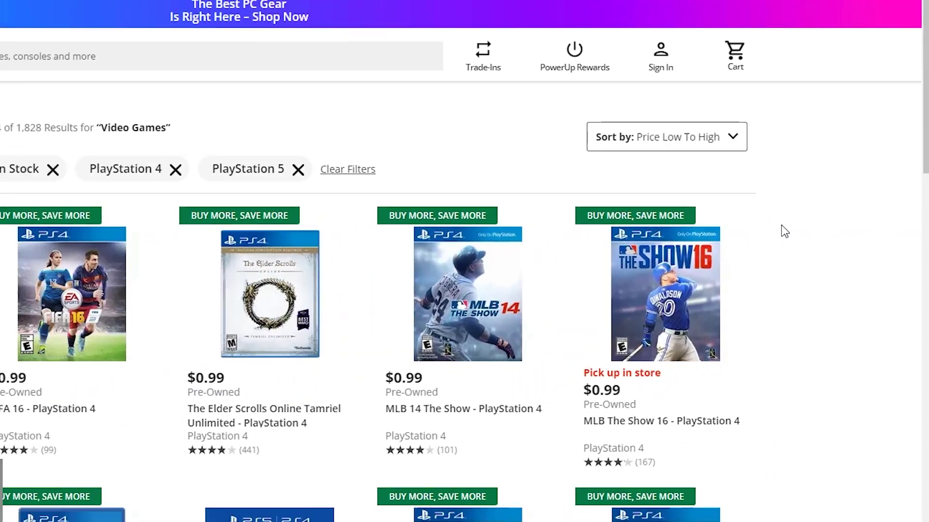
scroll(782, 225, down, 10)
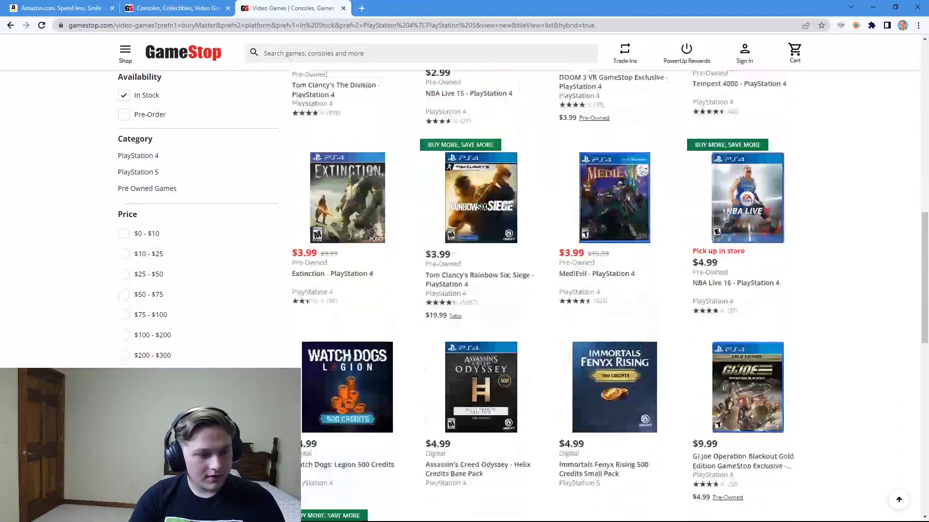
scroll(541, 290, down, 4)
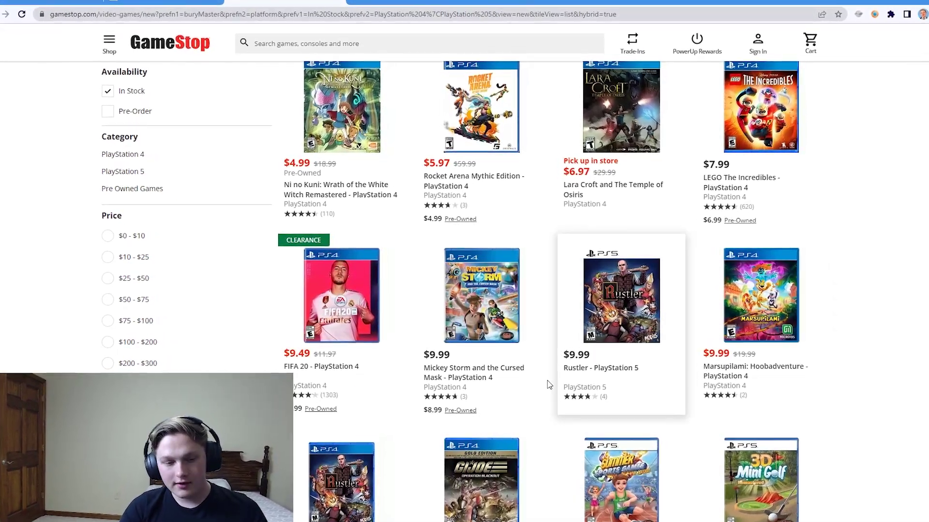
scroll(282, 179, down, 2)
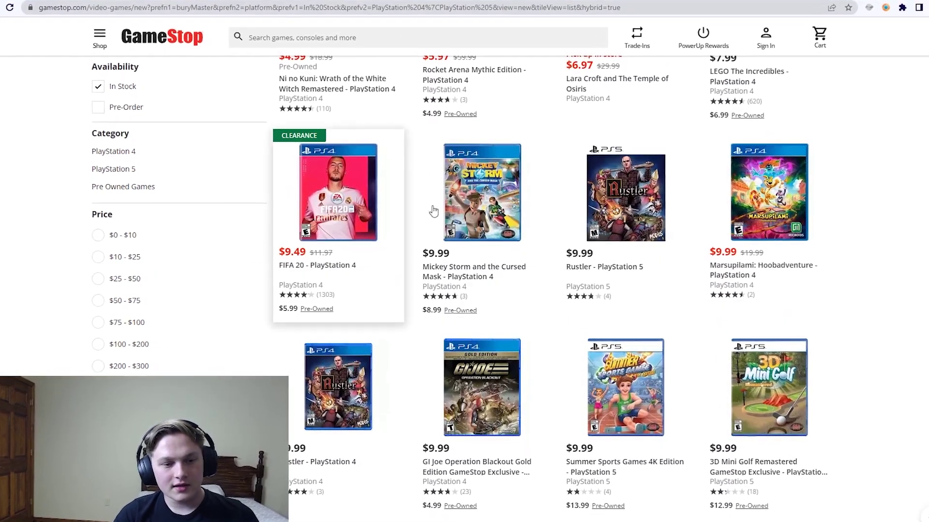
scroll(634, 238, down, 3)
scroll(631, 256, up, 5)
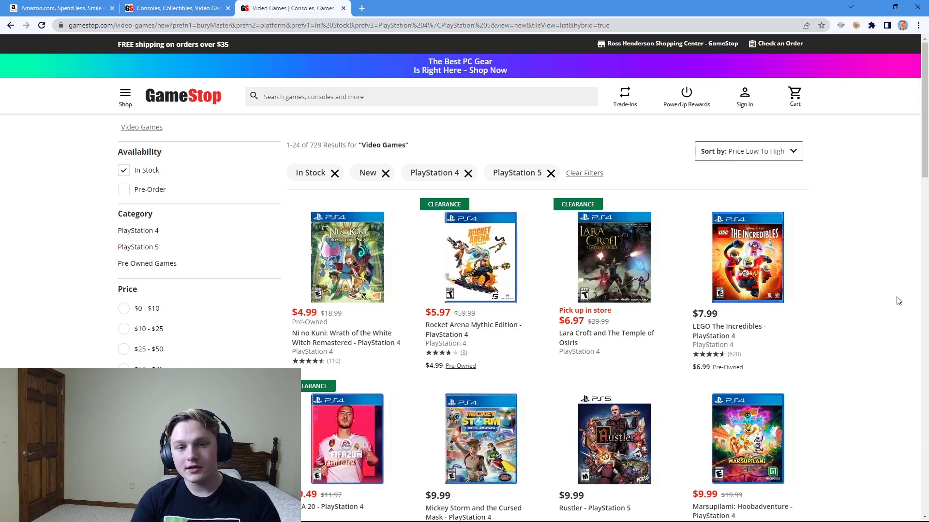
scroll(885, 290, down, 3)
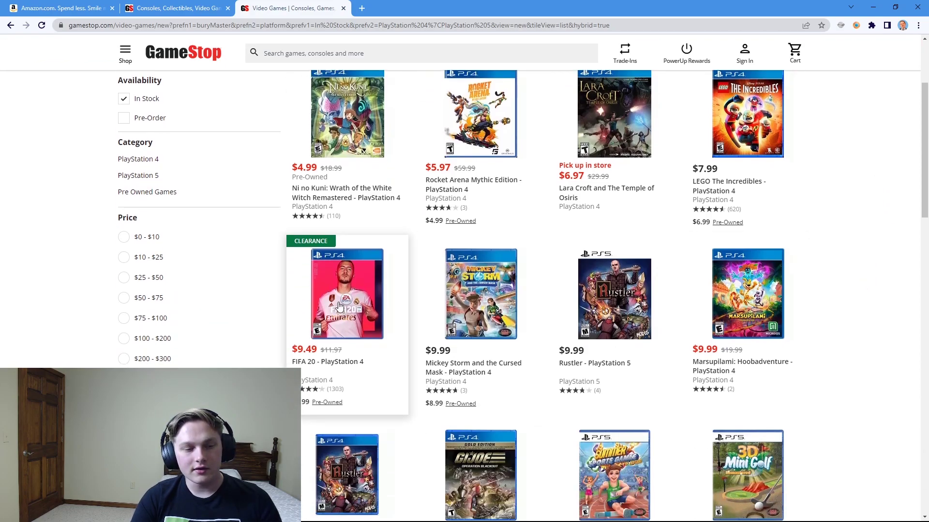
Open the FIFA 20, Rustler and Marsupilami: Hoobadventure product pages in background tabs.
middle_click(383, 315)
middle_click(611, 293)
middle_click(734, 298)
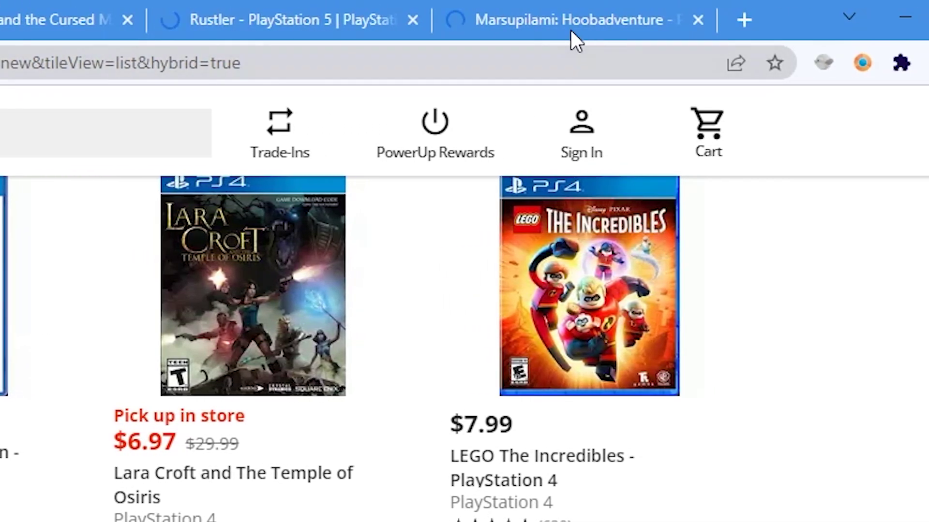
click(572, 31)
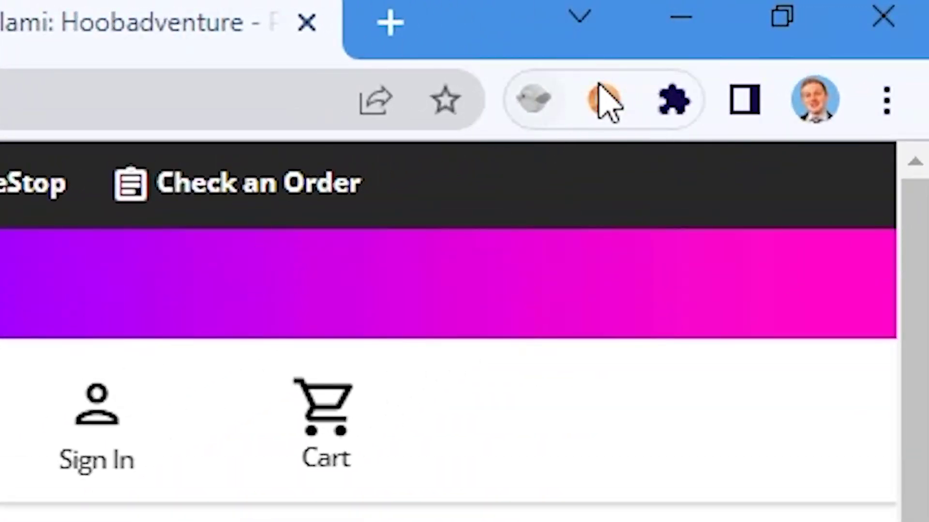
Check the Amazon matches in SellerAmp for Rustler, Mickey Storm, FIFA 20 and Marsupilami.
click(620, 95)
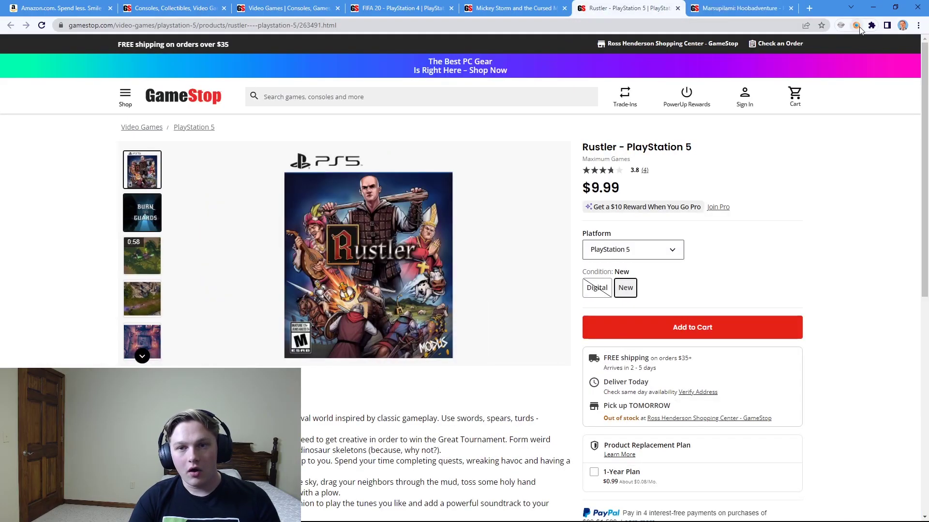
click(857, 27)
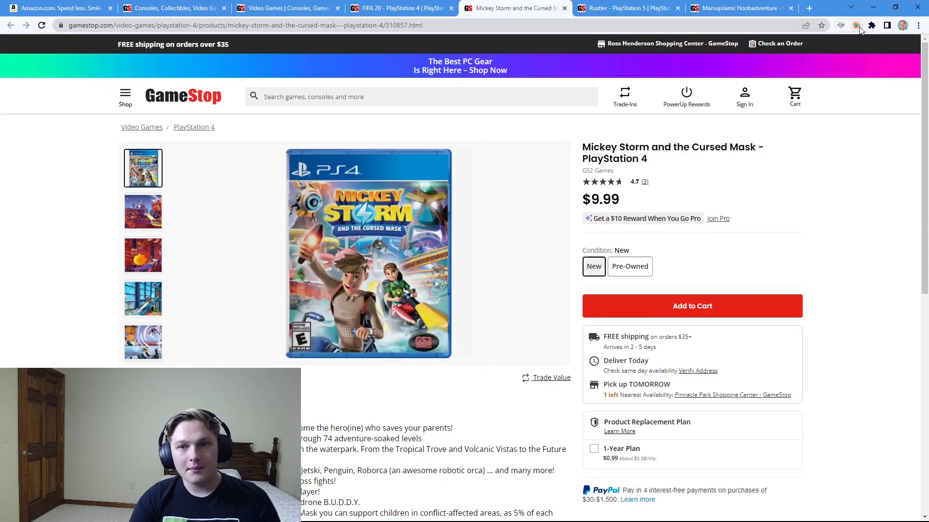
click(857, 26)
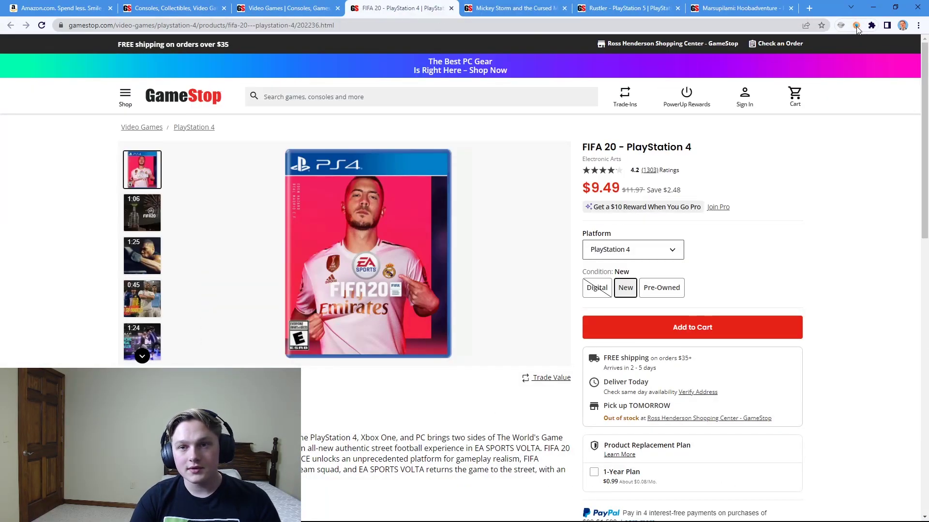
click(856, 26)
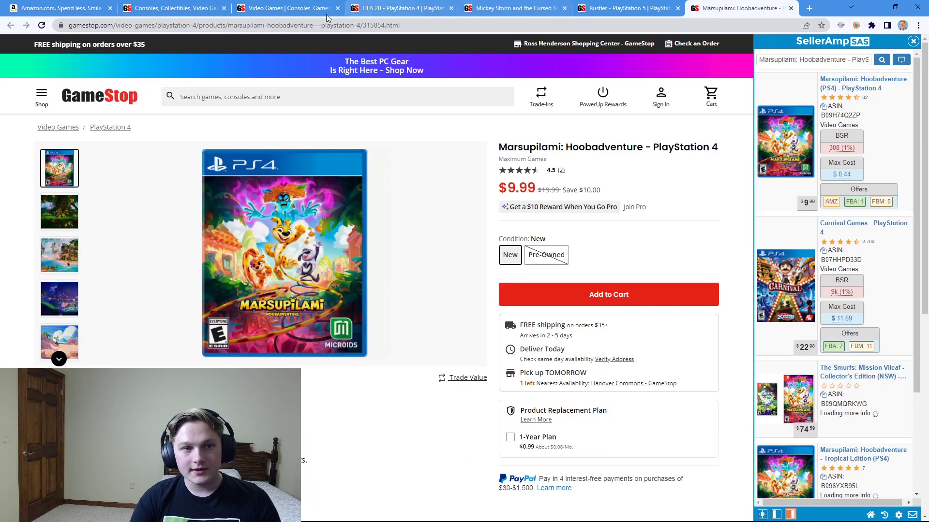
Open the Marsupilami Tropical Edition Amazon listing from SellerAmp's results.
mouse_move(821, 102)
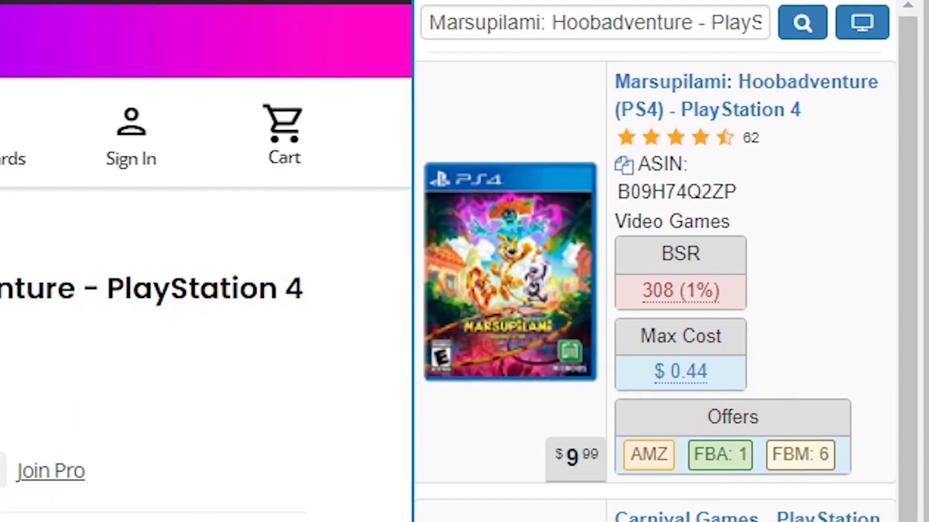
mouse_move(847, 148)
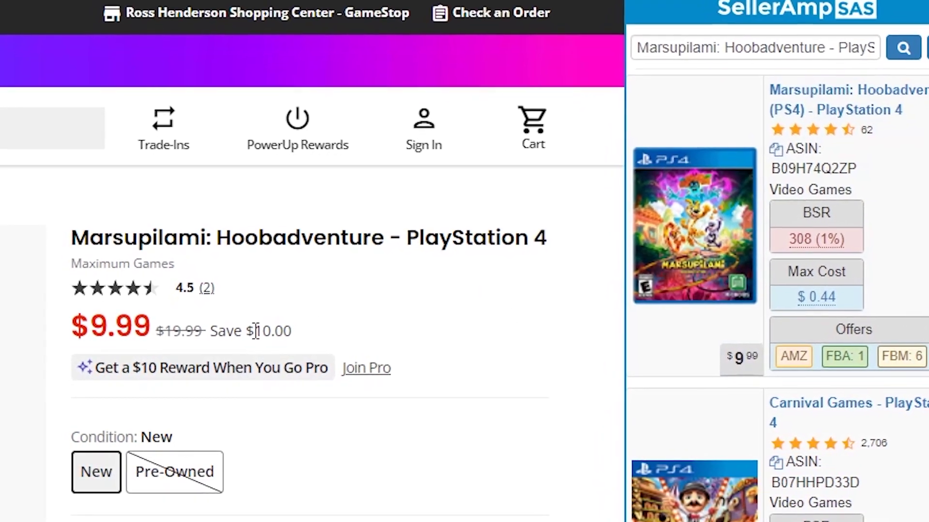
scroll(748, 189, down, 3)
scroll(689, 207, up, 3)
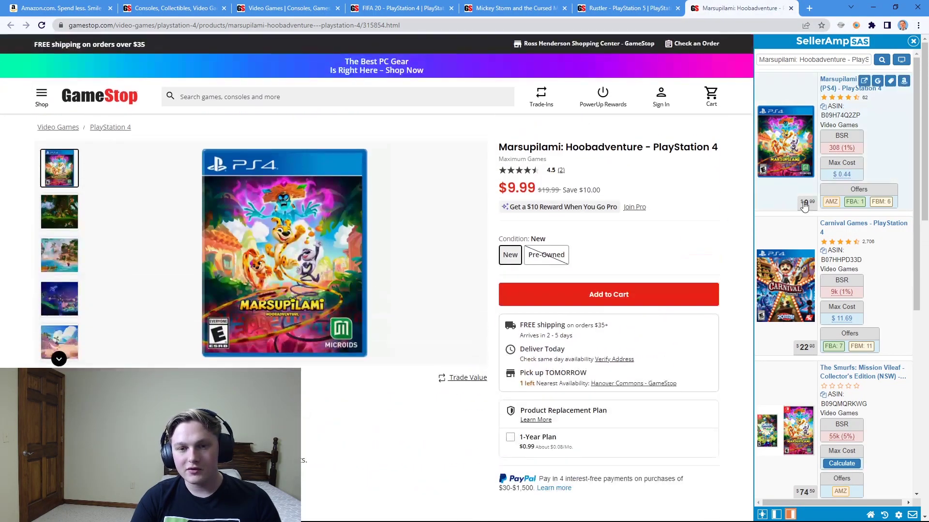
scroll(889, 144, down, 5)
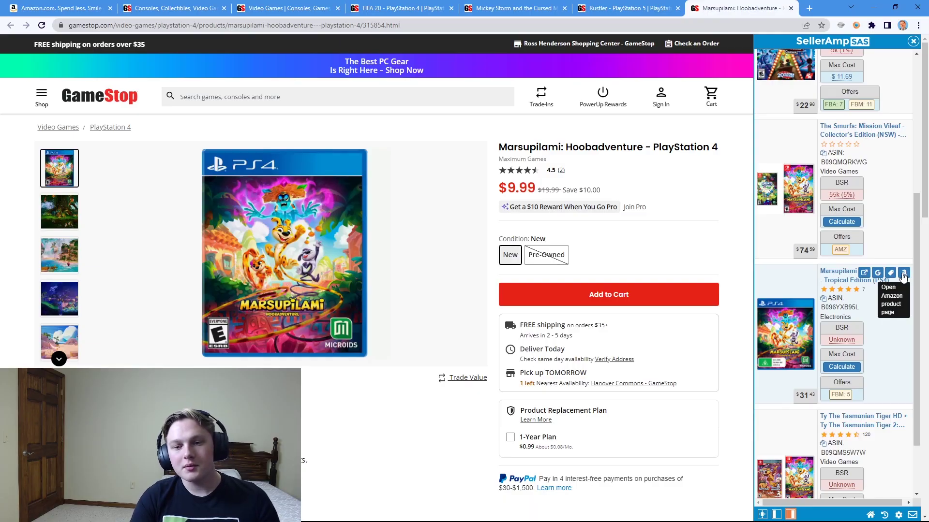
click(902, 274)
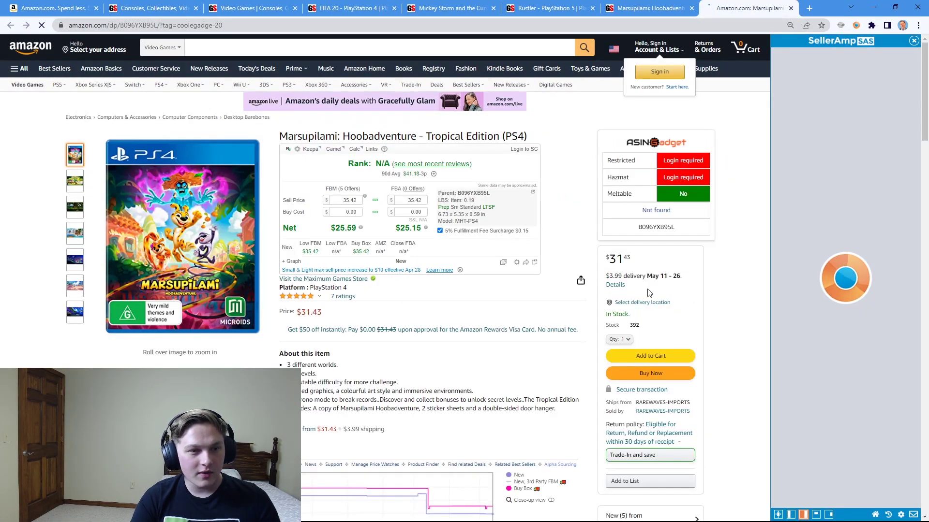
Review the $31.43 Marsupilami Tropical Edition Amazon listing and SellerAmp's $27.10 profit estimate.
scroll(649, 293, down, 4)
scroll(550, 348, up, 3)
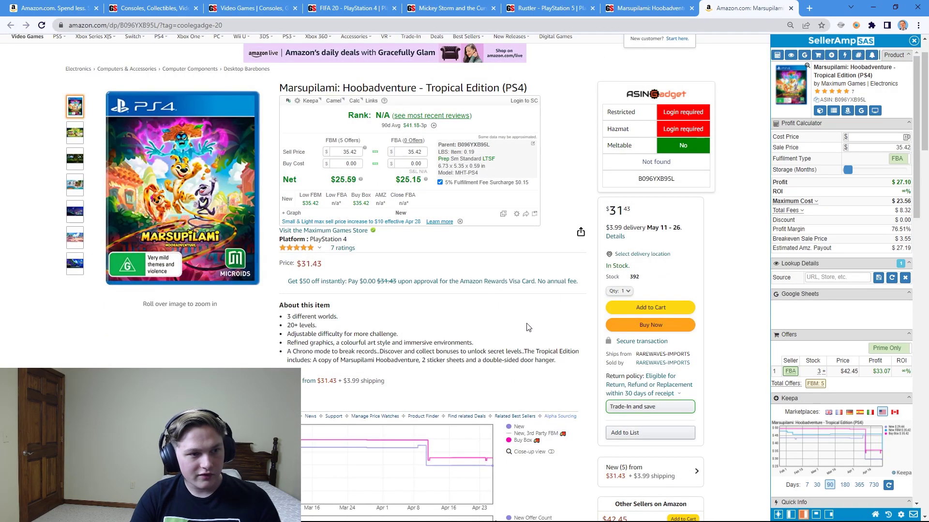
scroll(527, 327, down, 3)
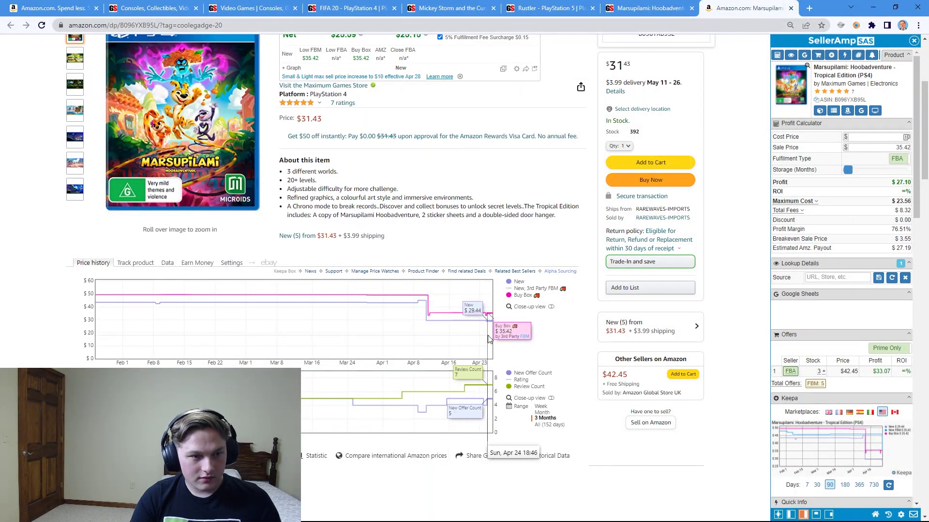
scroll(489, 338, up, 3)
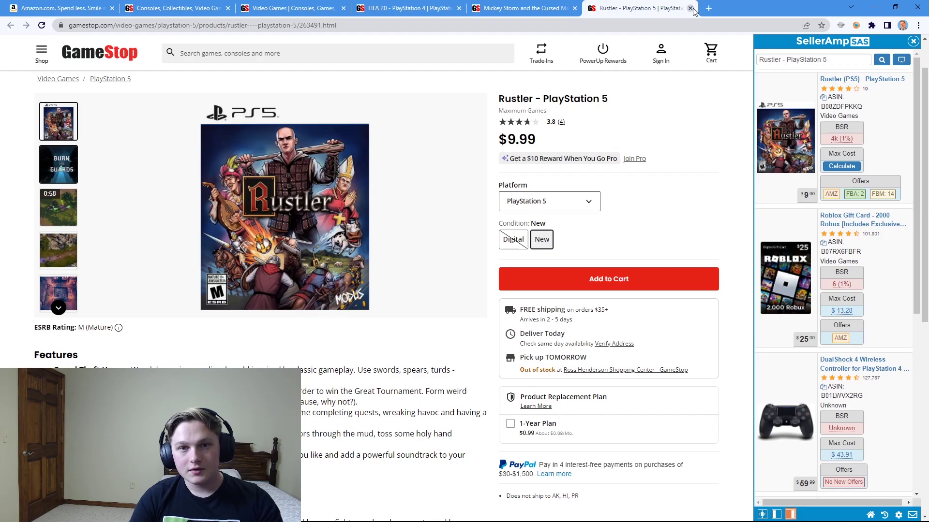
Close the Rustler tab and review FIFA 20 PS4's SellerAmp matches, the closest at -$0.69 max cost.
click(690, 8)
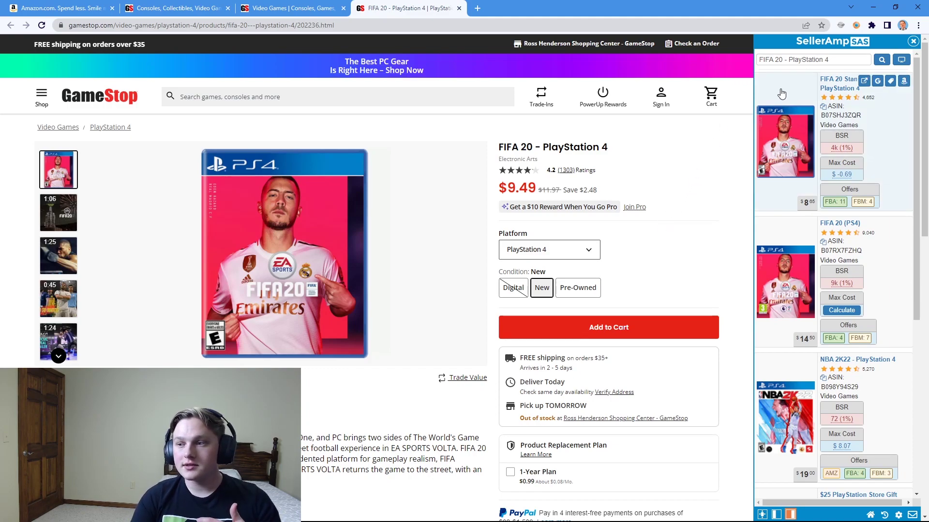
scroll(836, 346, down, 5)
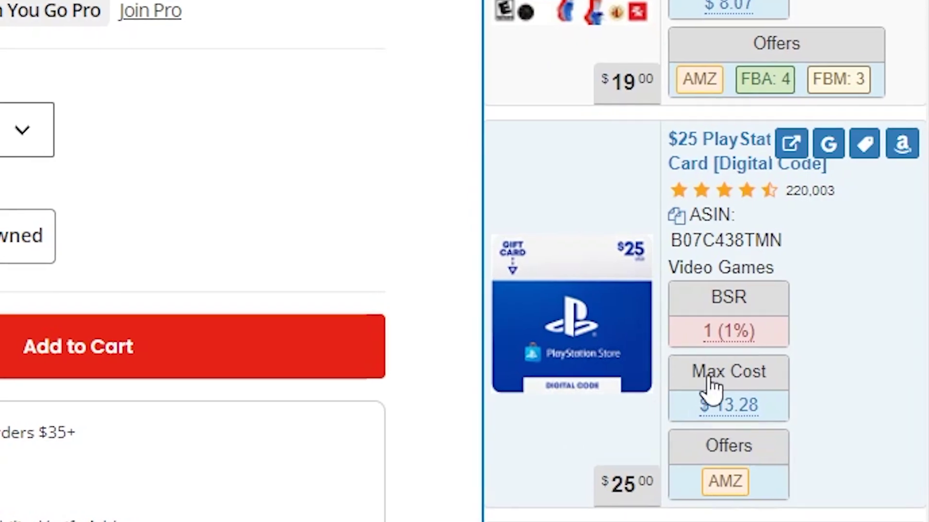
scroll(711, 387, up, 5)
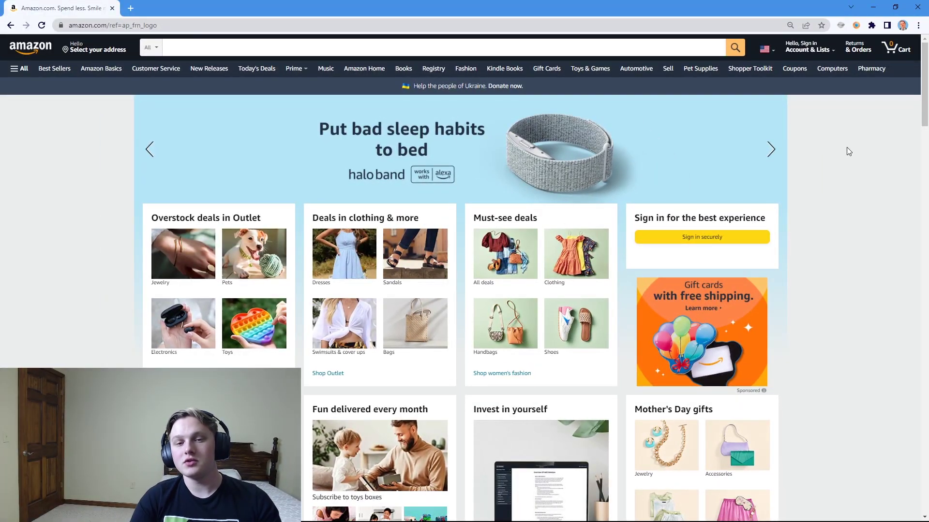
Search Amazon for 'great value' and open the Great Value Energy Drink Dragon Fruit listing.
click(290, 47)
text(great value)
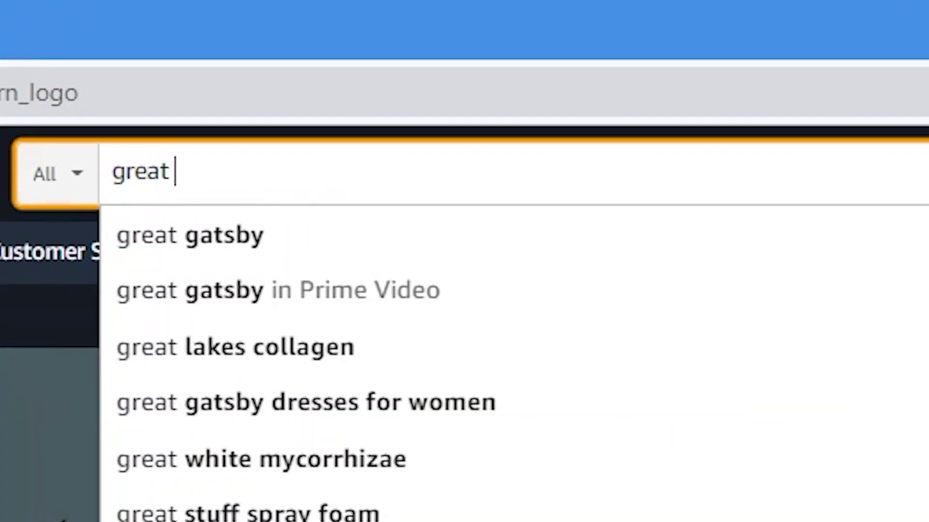
key(Return)
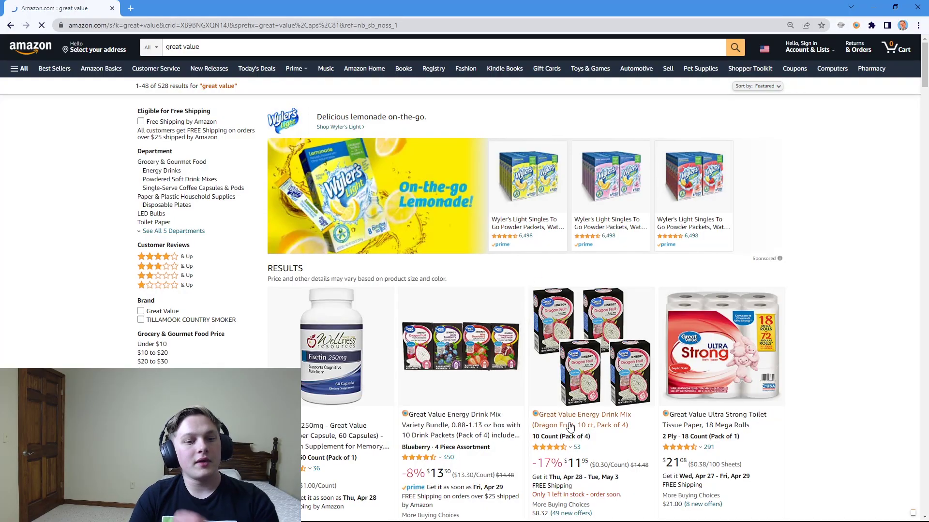
click(570, 426)
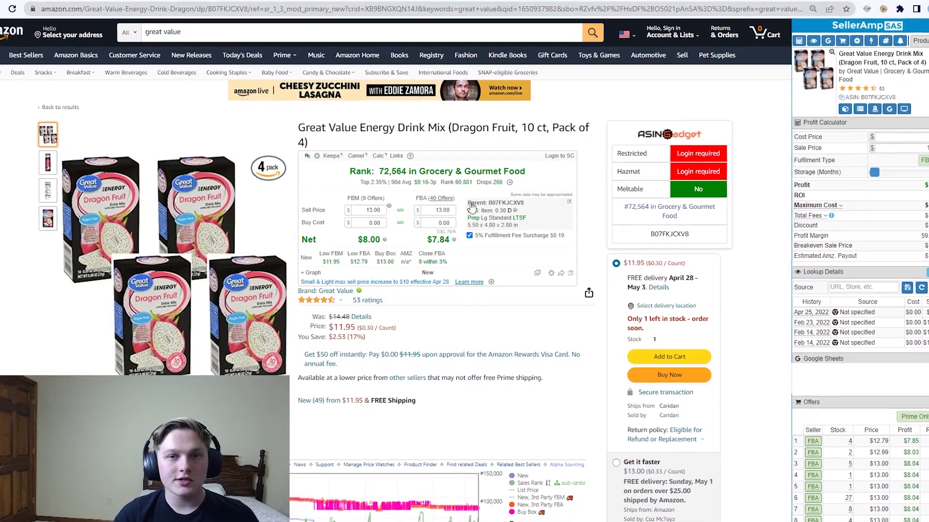
Toggle between All Offers and Prime Only, then look up the first FBA seller's storefront.
scroll(676, 309, down, 4)
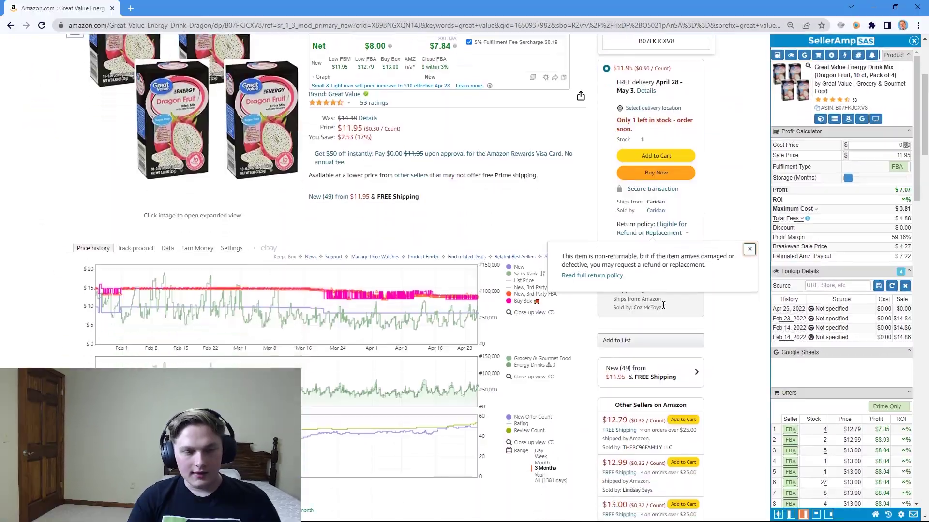
scroll(663, 305, down, 2)
scroll(838, 305, down, 2)
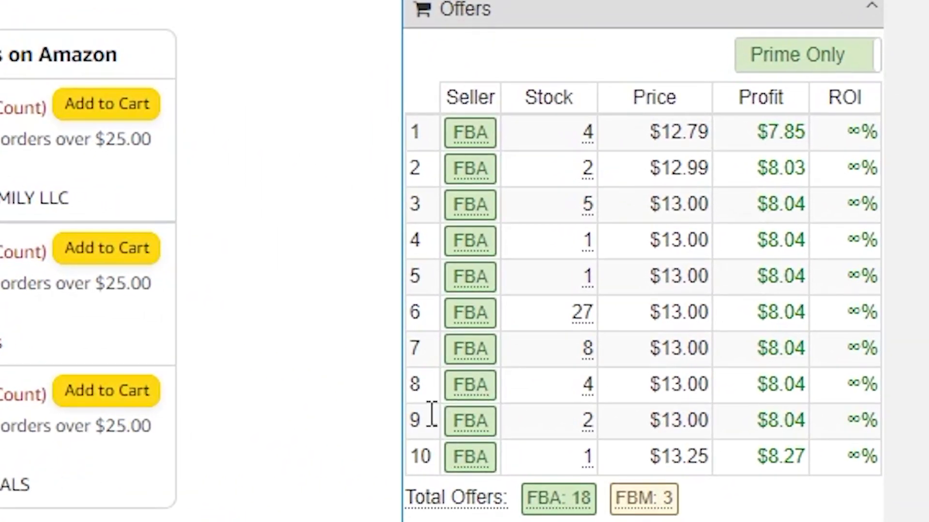
mouse_move(465, 123)
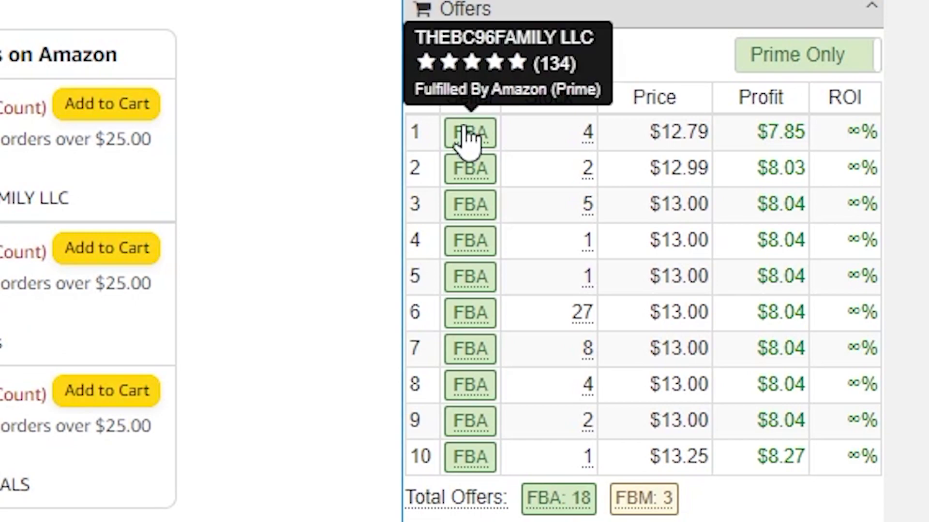
click(832, 63)
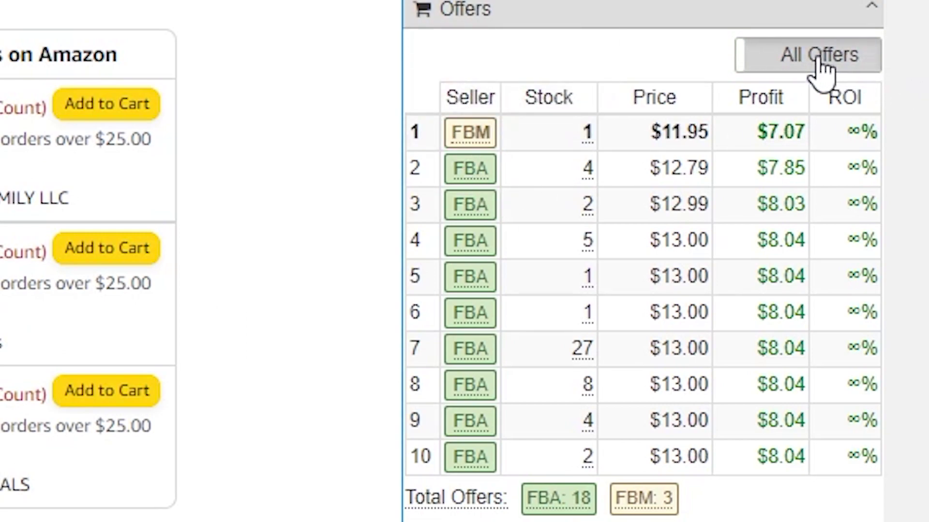
click(818, 61)
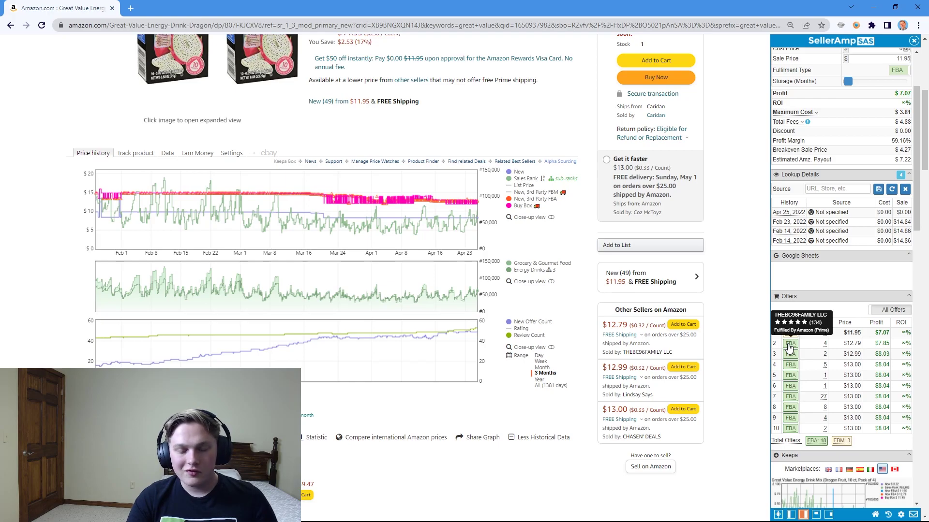
click(789, 346)
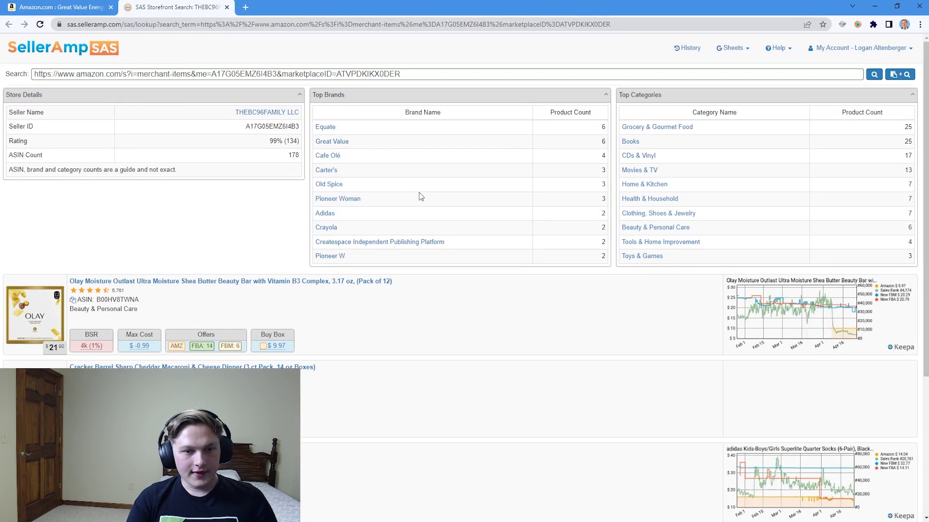
Google the storefront's Equate nasal spray and open the Walmart Equate result priced at $1.93.
scroll(580, 256, down, 3)
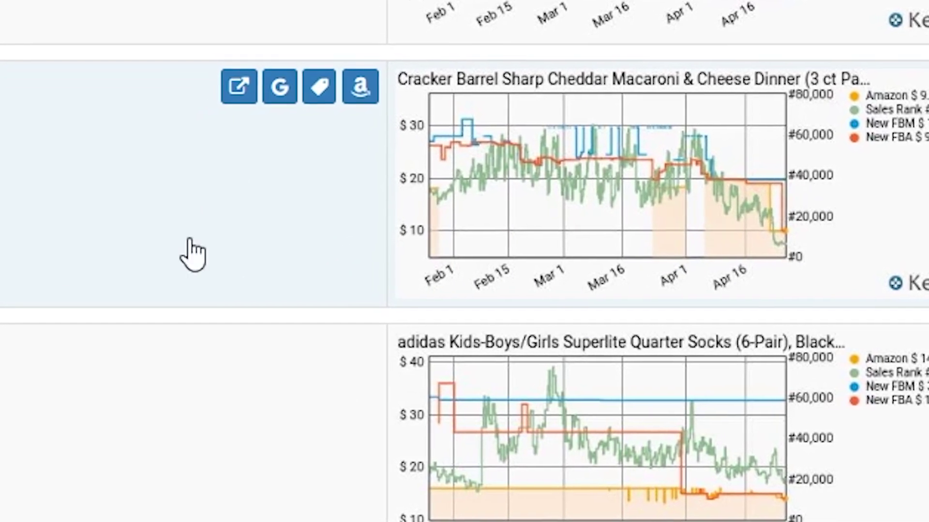
scroll(844, 190, down, 1)
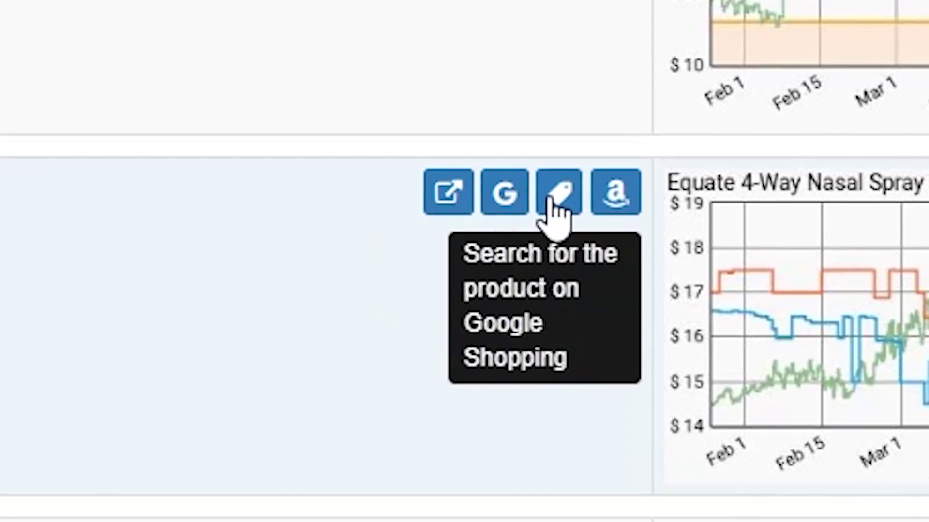
click(504, 193)
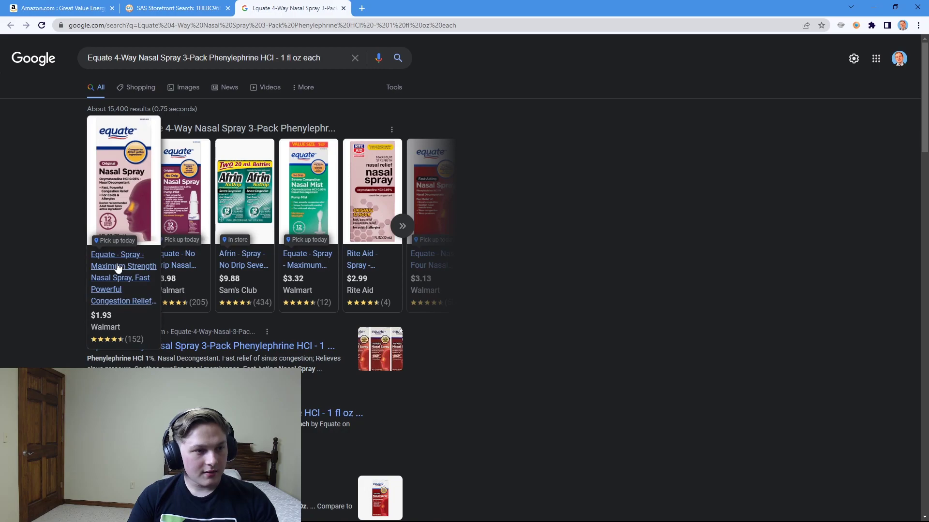
click(118, 267)
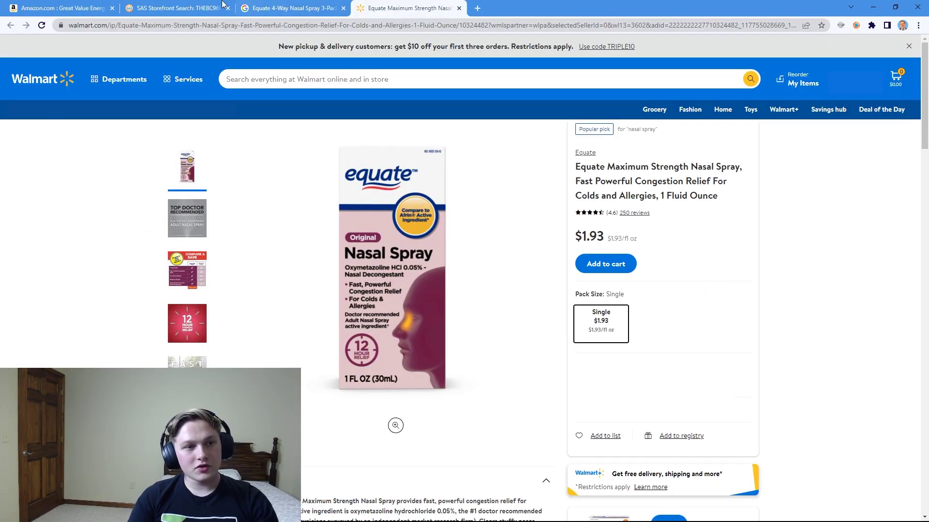
Open the Equate 4-Way Nasal Spray 3-Pack on Amazon and enter an FBA buy cost of 1.93*3.
click(302, 5)
click(208, 7)
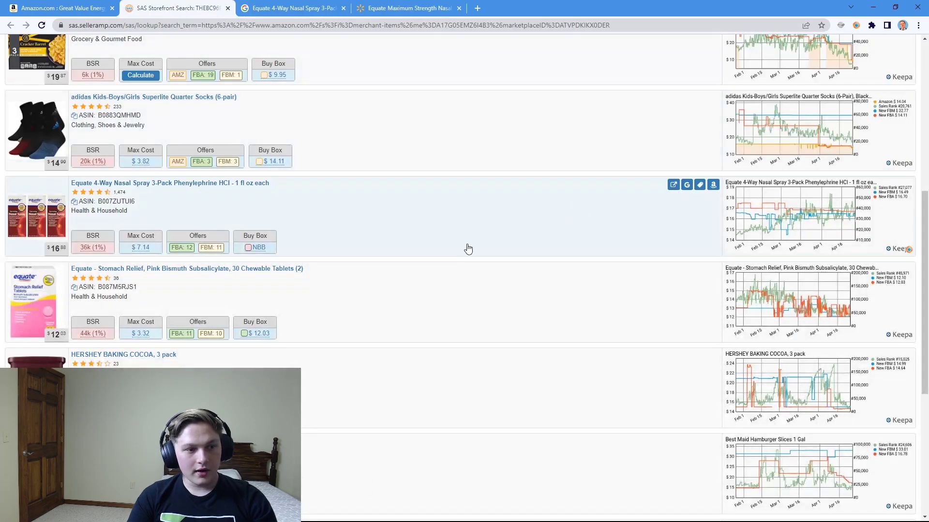
click(714, 186)
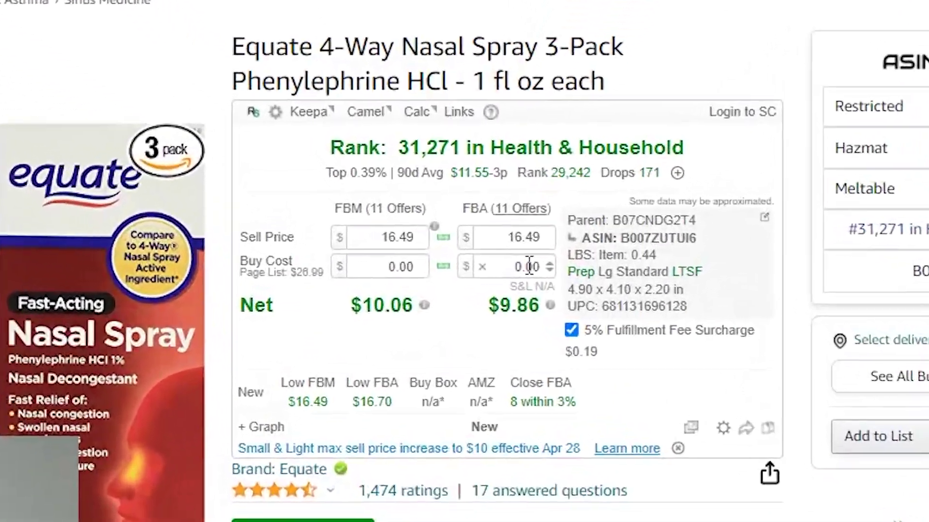
click(537, 268)
text(1.93)
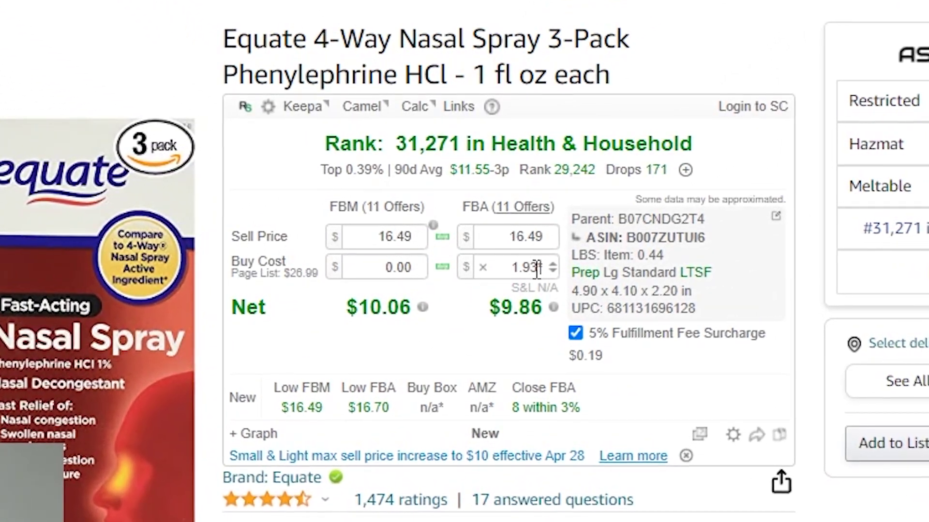
text(*3)
key(Return)
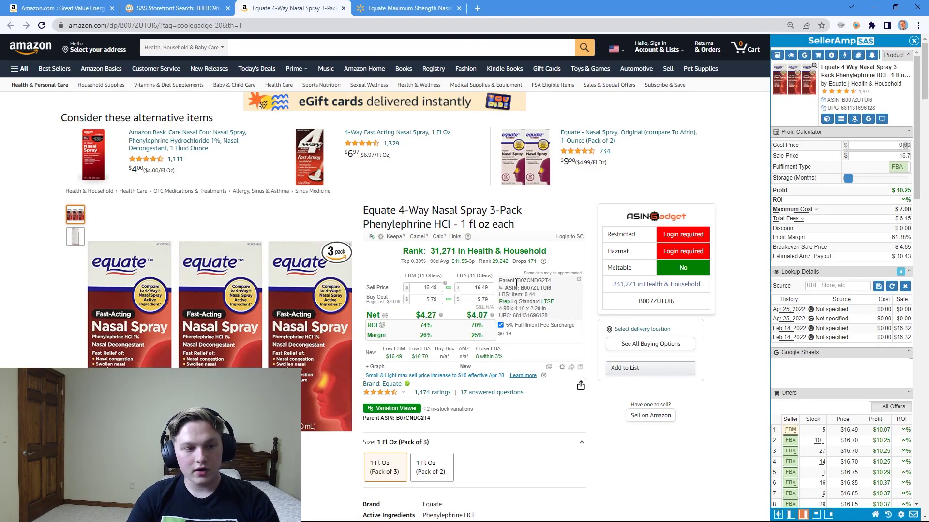
Compare SellerAmp's profit figures against the $1.93 Walmart price and return to the Amazon listing.
scroll(499, 316, down, 10)
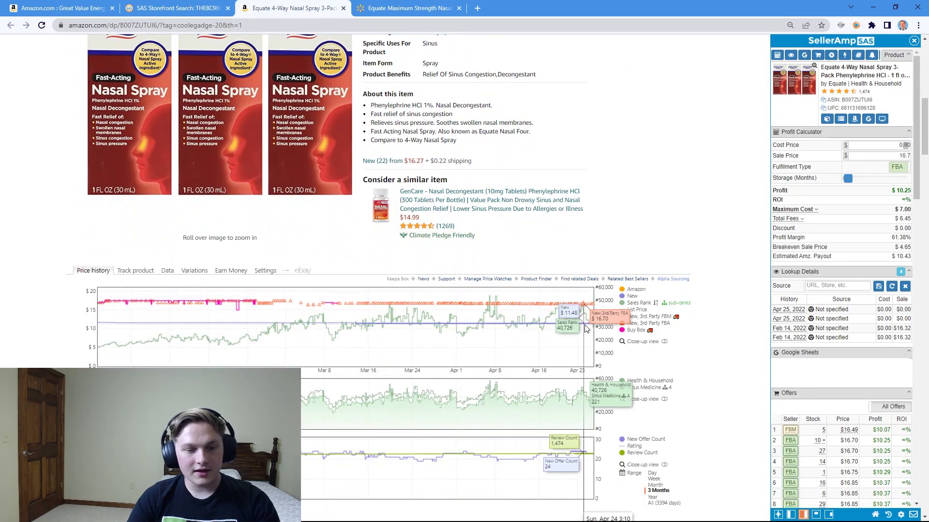
scroll(547, 314, up, 10)
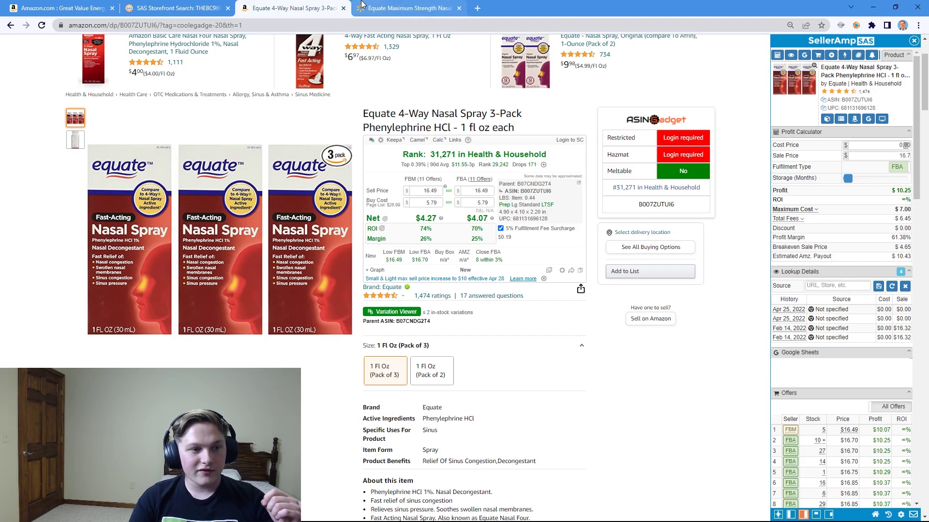
click(382, 8)
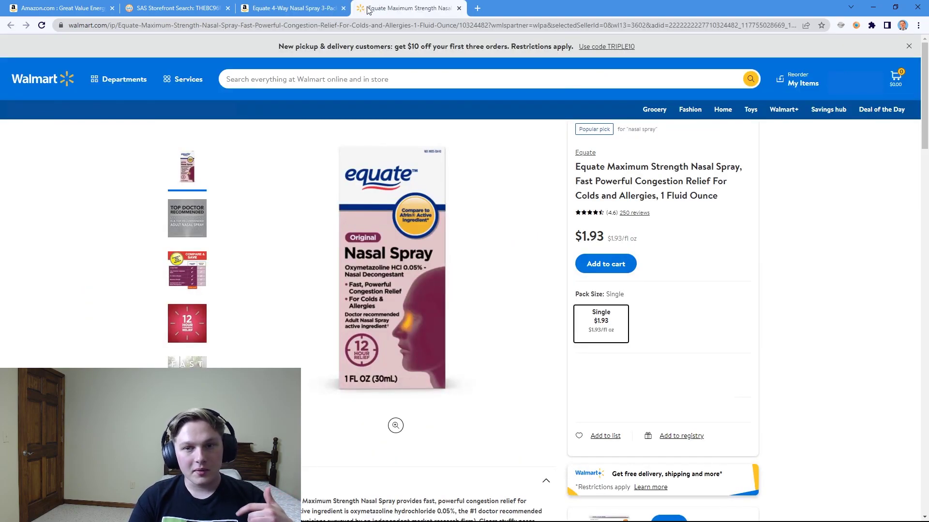
click(319, 10)
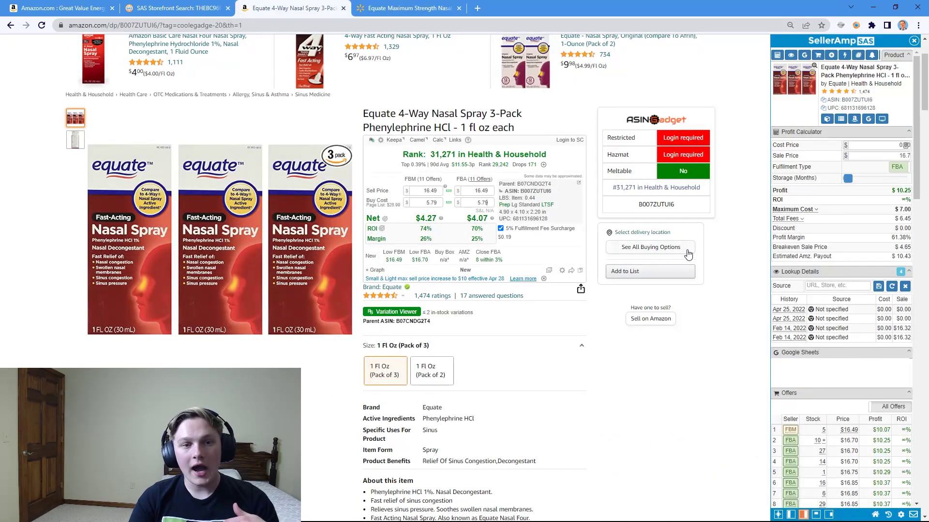